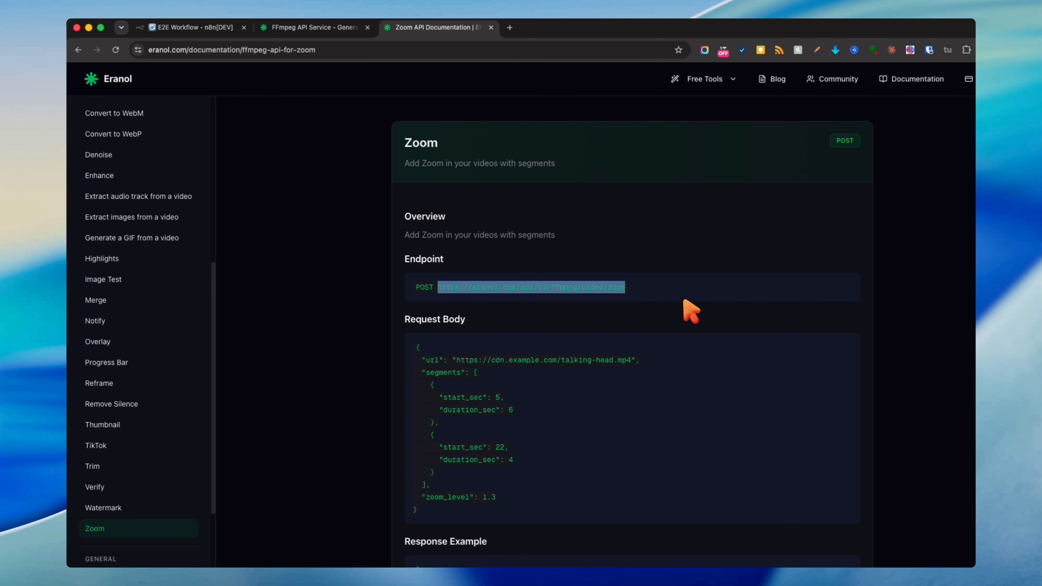
Step: Examine the request body example in the Zoom API documentation, including the url, segments and zoom_level fields
{"action": "scroll", "coordinate": [685, 291], "scroll_direction": "down", "scroll_amount": 3}
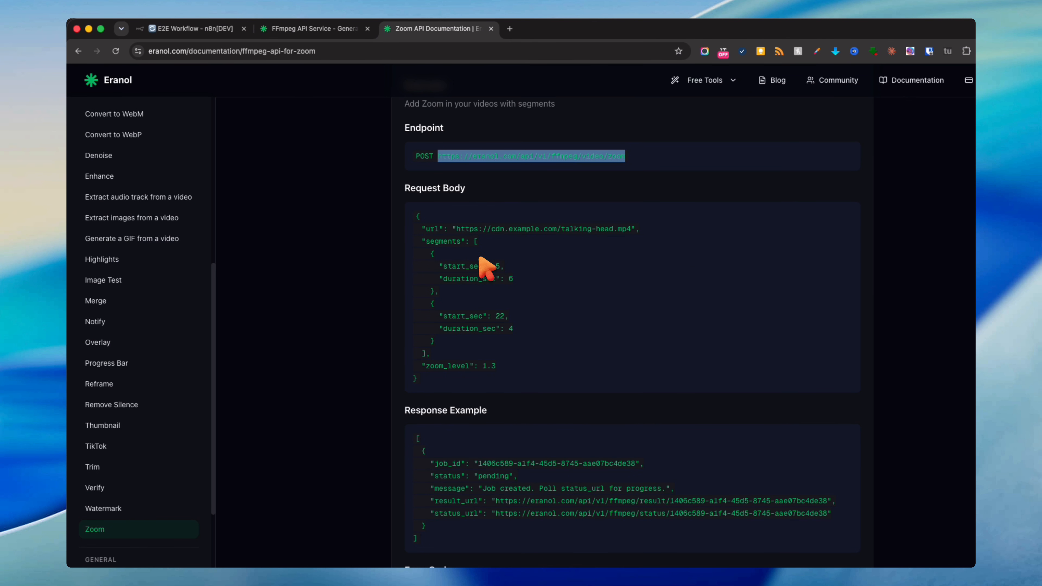
{"action": "triple_click", "coordinate": [447, 229]}
{"action": "left_click", "coordinate": [435, 253]}
{"action": "left_click_drag", "start_coordinate": [435, 241], "coordinate": [502, 384]}
{"action": "left_click", "coordinate": [503, 385]}
Step: In the E2E Workflow, review the Adding Zooms node's endpoint URL and its full JSON body expression, and close the node
{"action": "left_click", "coordinate": [193, 28]}
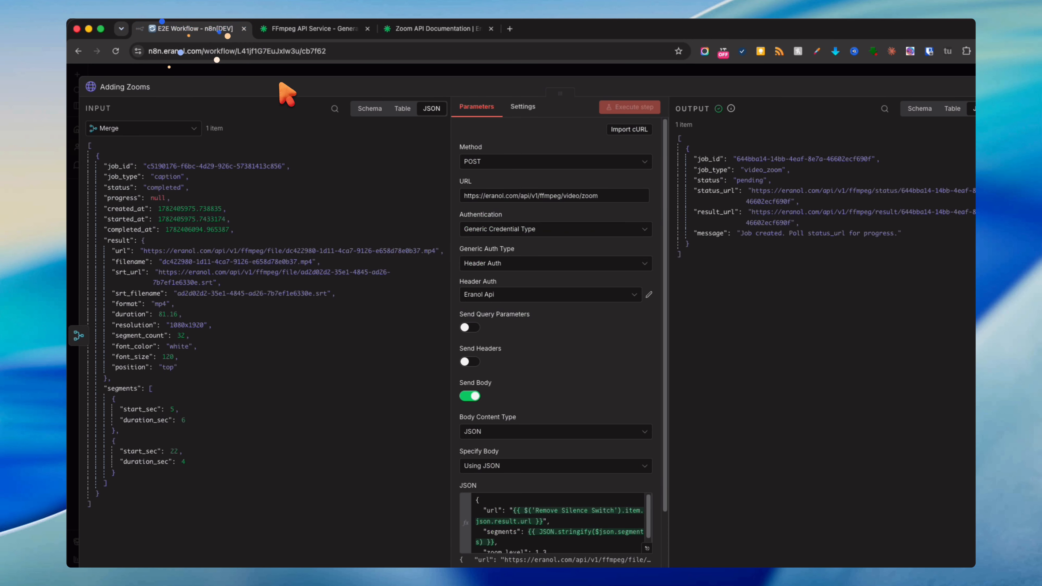
{"action": "left_click_drag", "start_coordinate": [603, 196], "coordinate": [384, 183]}
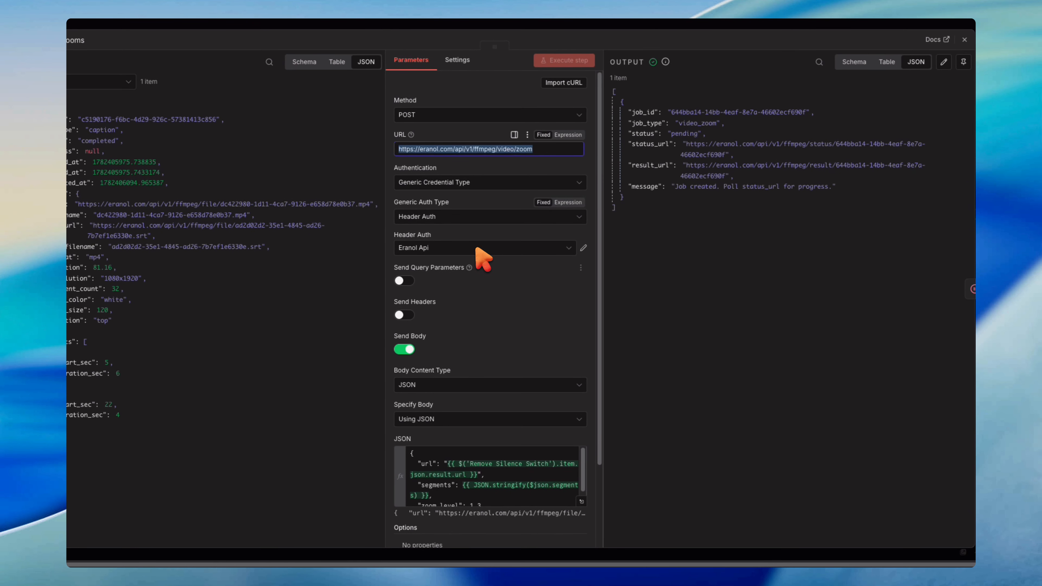
{"action": "left_click", "coordinate": [488, 259]}
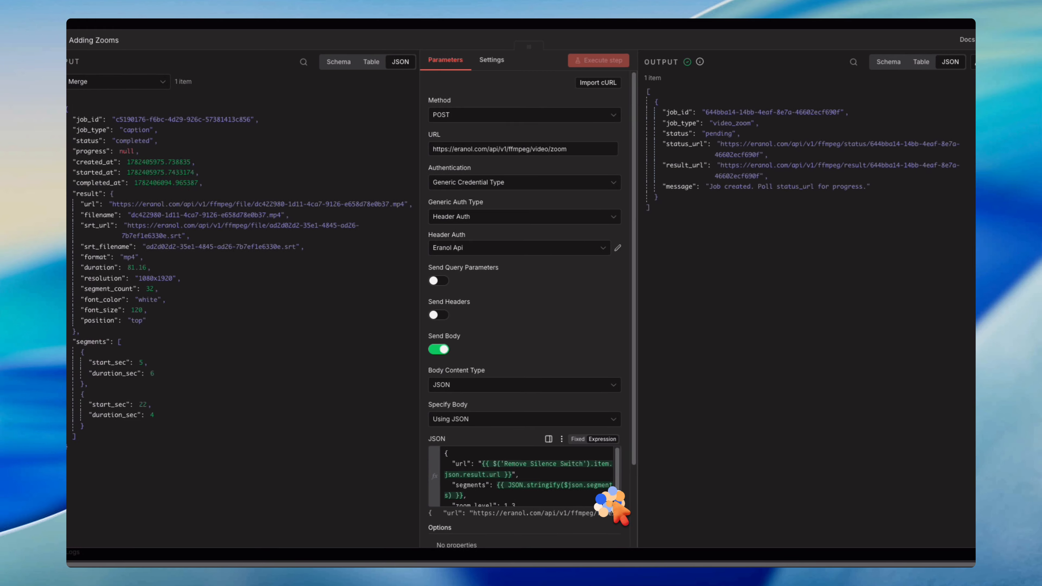
{"action": "left_click", "coordinate": [597, 501]}
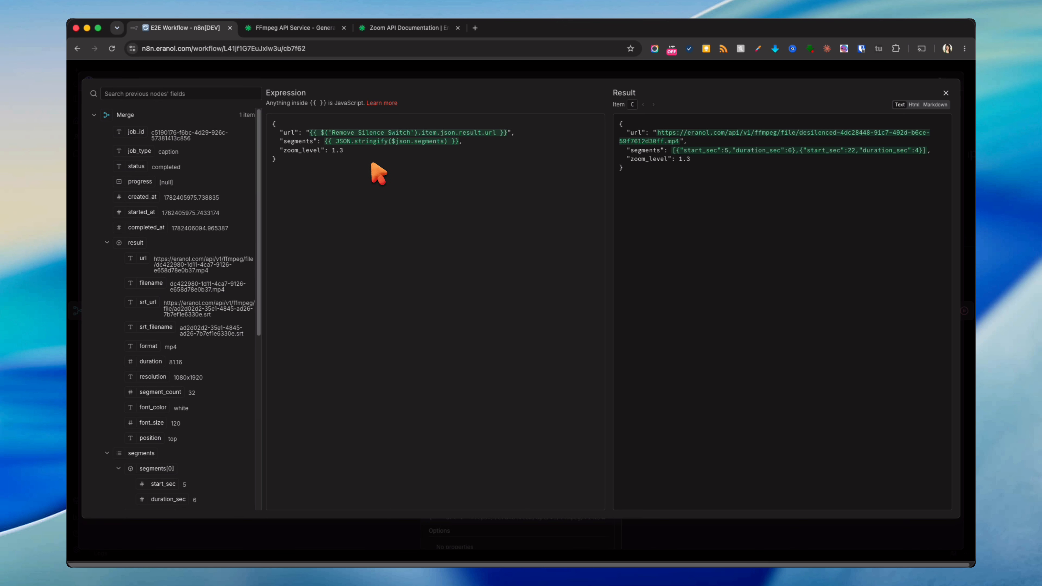
{"action": "scroll", "coordinate": [203, 263], "scroll_direction": "down", "scroll_amount": 5}
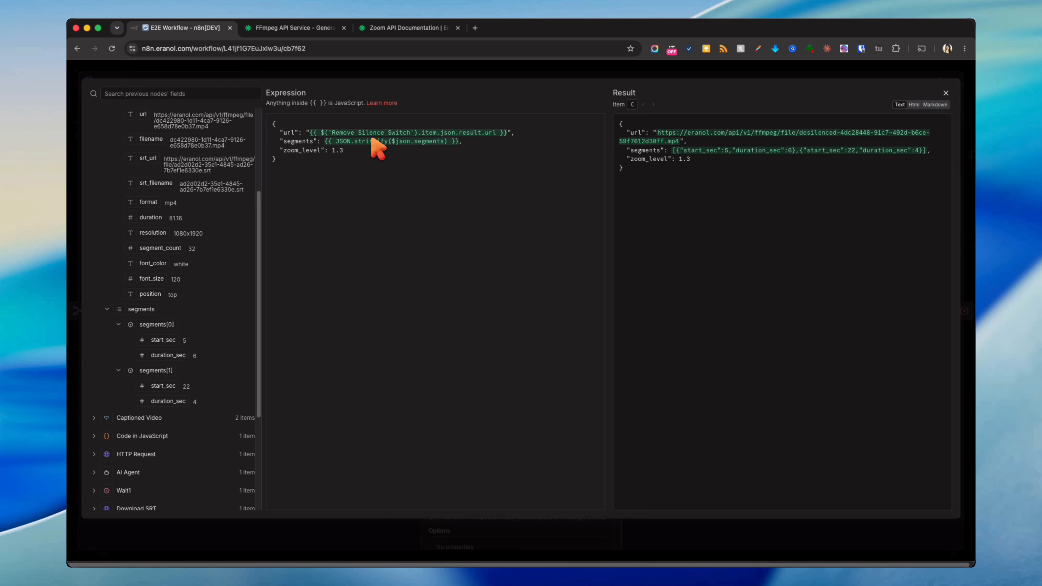
{"action": "left_click", "coordinate": [441, 69]}
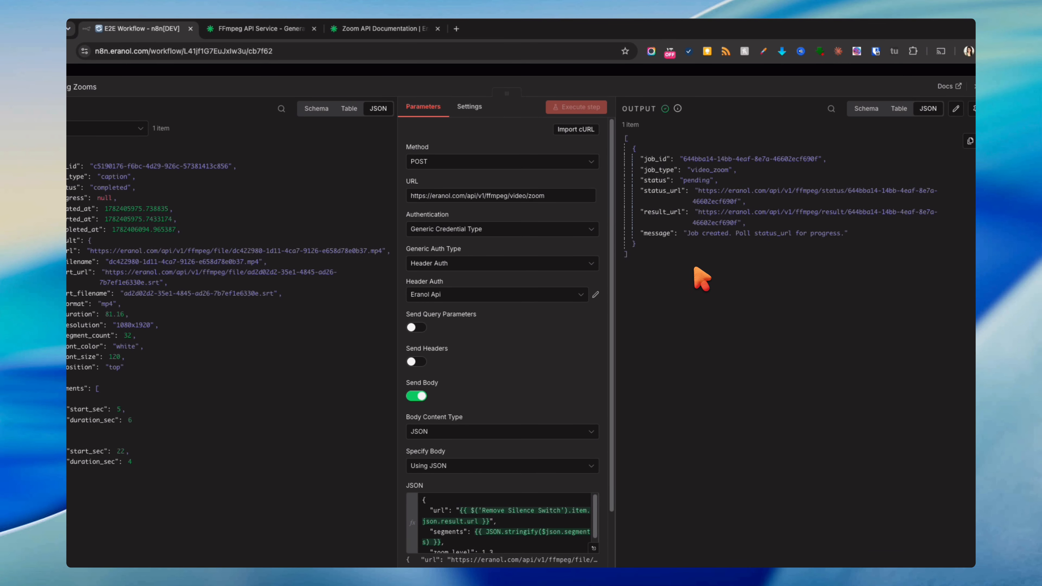
{"action": "left_click", "coordinate": [699, 73]}
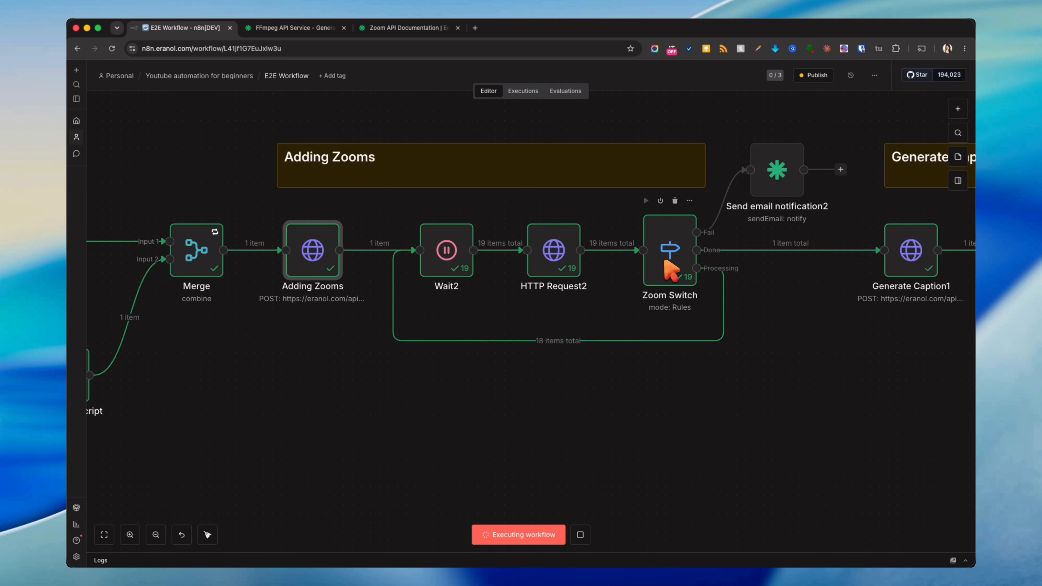
Step: Copy the result video URL from the Zoom Switch node's Done output and open it in a new browser tab
{"action": "double_click", "coordinate": [671, 271]}
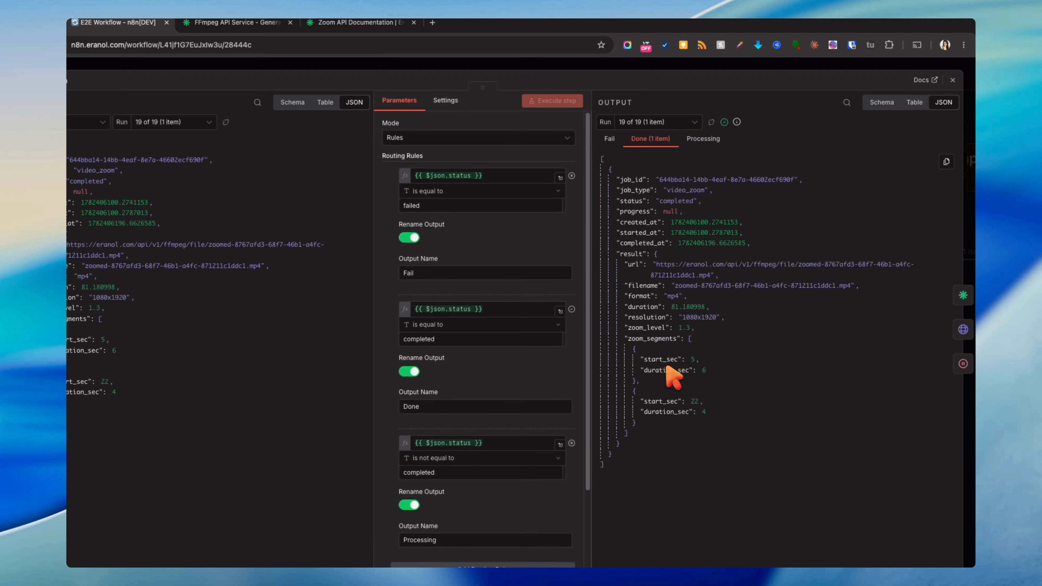
{"action": "left_click_drag", "start_coordinate": [670, 273], "coordinate": [712, 279]}
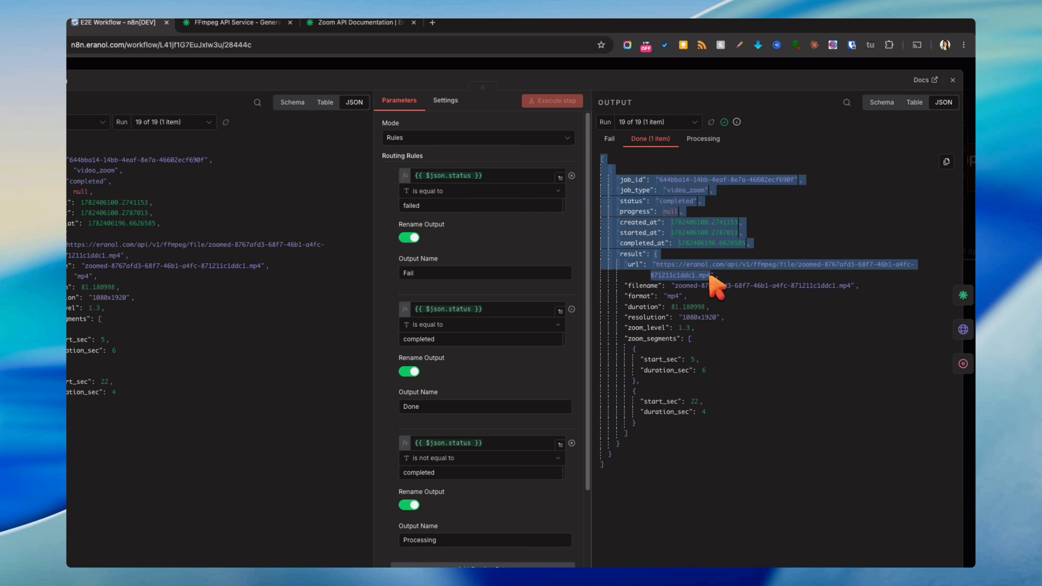
{"action": "left_click", "coordinate": [726, 274]}
{"action": "left_click", "coordinate": [653, 265]}
{"action": "left_click", "coordinate": [656, 266]}
{"action": "left_click_drag", "start_coordinate": [656, 265], "coordinate": [711, 275]}
{"action": "key", "text": "super+c"}
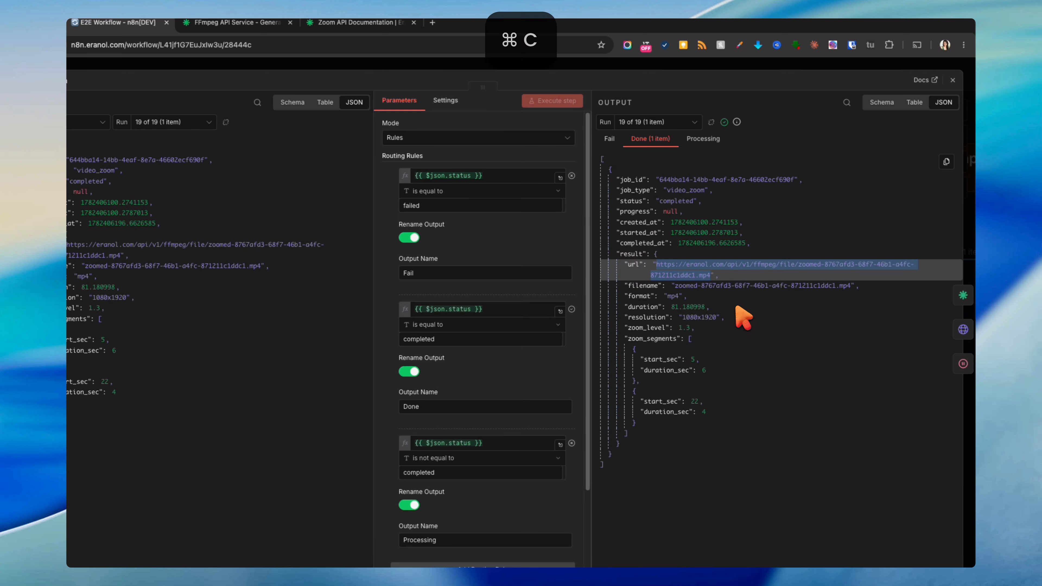
{"action": "key", "text": "super+t"}
{"action": "key", "text": "super+v"}
{"action": "key", "text": "Return"}
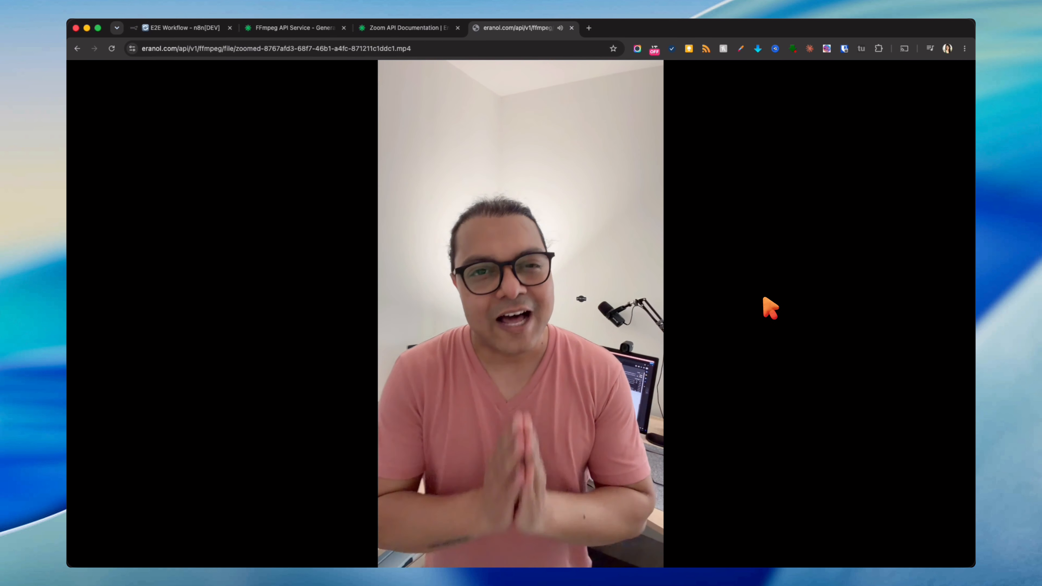
Step: Review the caption settings in the Generate Caption1 node's JSON body and close the node
{"action": "left_click_drag", "start_coordinate": [720, 415], "coordinate": [605, 414]}
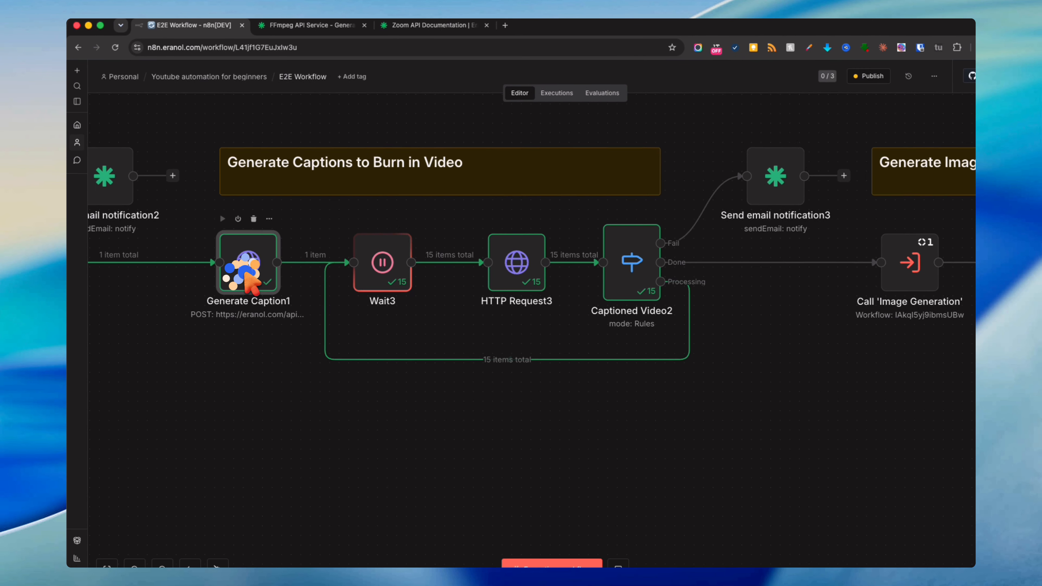
{"action": "double_click", "coordinate": [235, 252]}
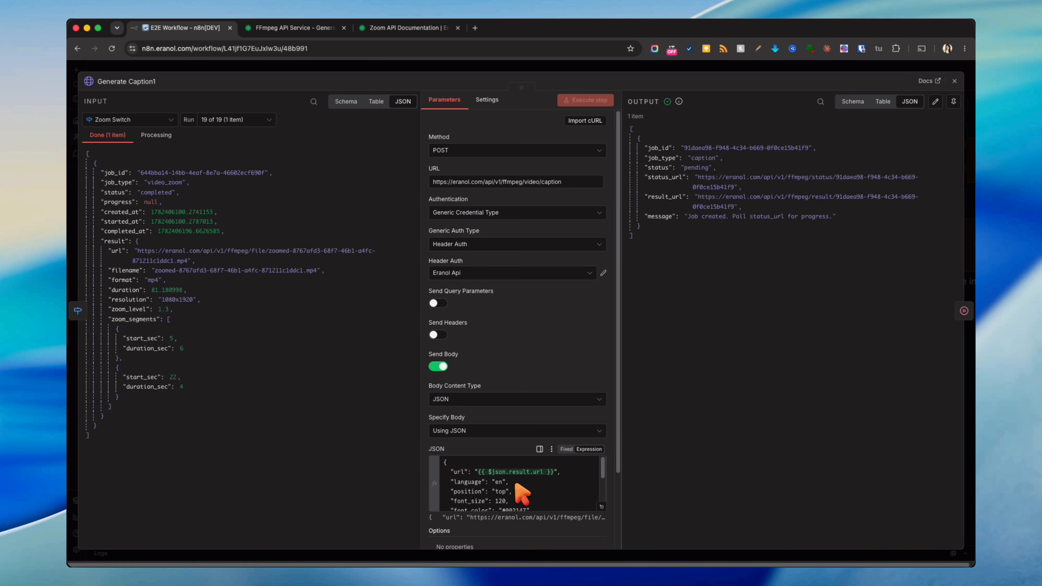
{"action": "scroll", "coordinate": [521, 488], "scroll_direction": "down", "scroll_amount": 2}
{"action": "scroll", "coordinate": [528, 492], "scroll_direction": "down", "scroll_amount": 1}
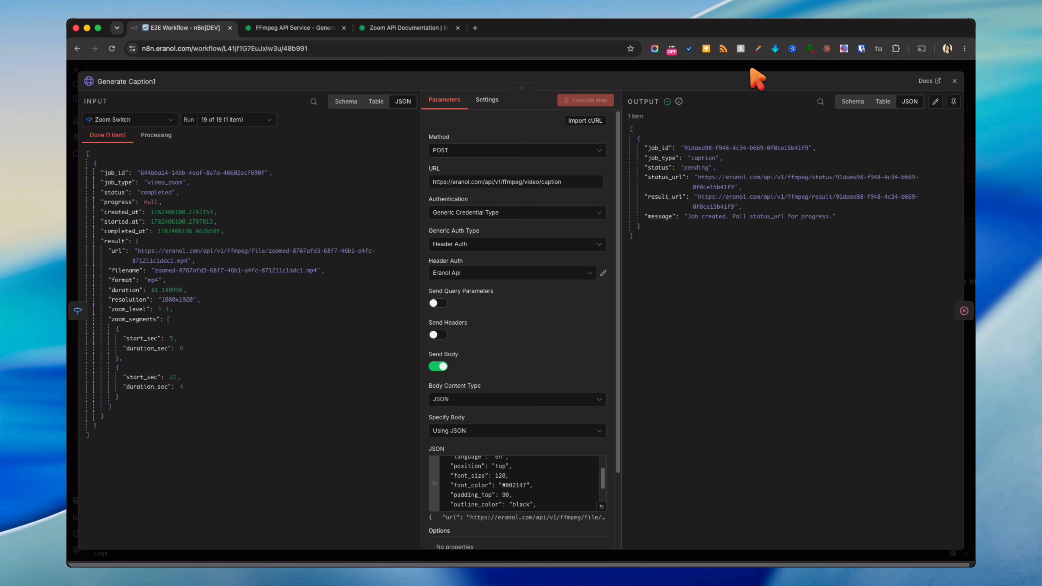
{"action": "key", "text": "Escape"}
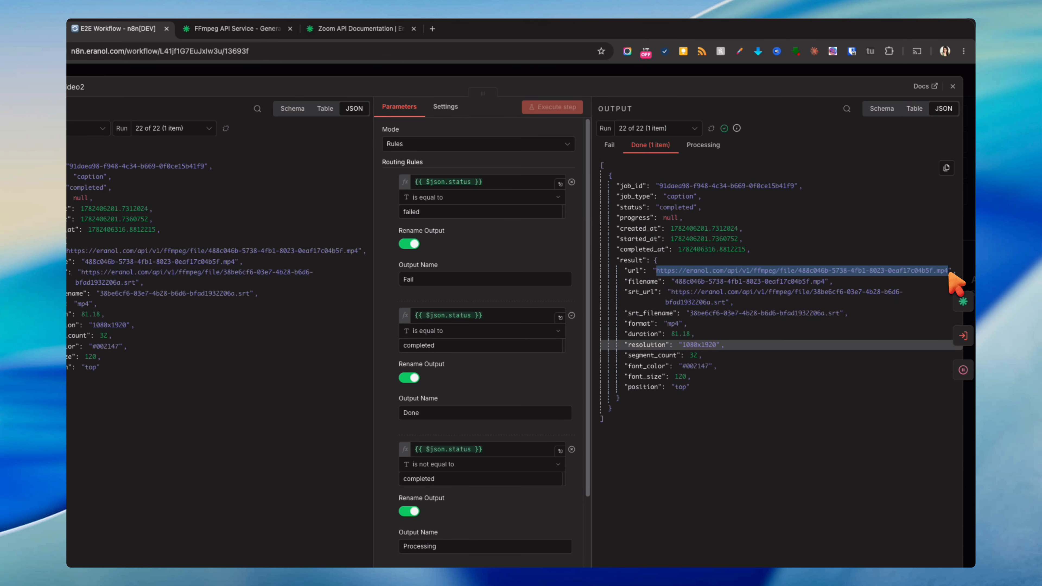
Step: Copy the captioned video's result URL from the Captioned Video2 node's output and open it in a new browser tab
{"action": "key", "text": "super+c"}
{"action": "key", "text": "super+t"}
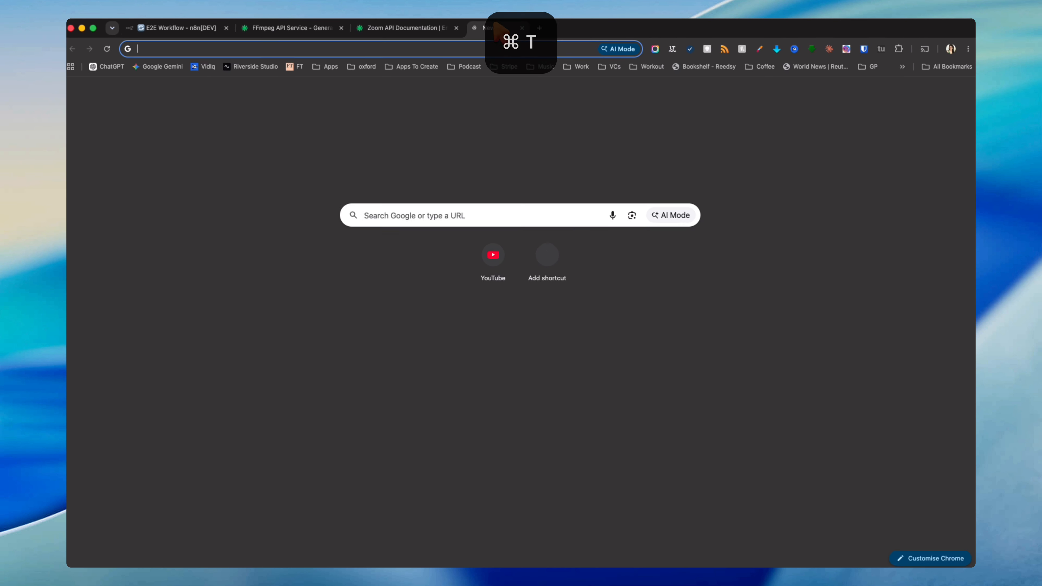
{"action": "key", "text": "super+v"}
{"action": "key", "text": "Return"}
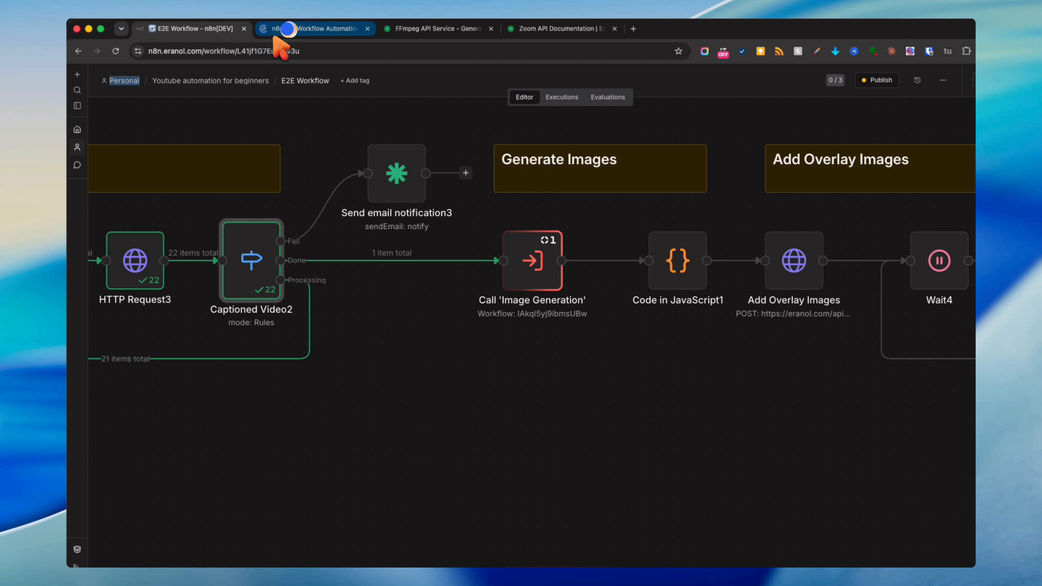
Step: Open the Image Generation workflow from the Youtube automation for beginners folder in the separate n8n tab
{"action": "left_click", "coordinate": [290, 28]}
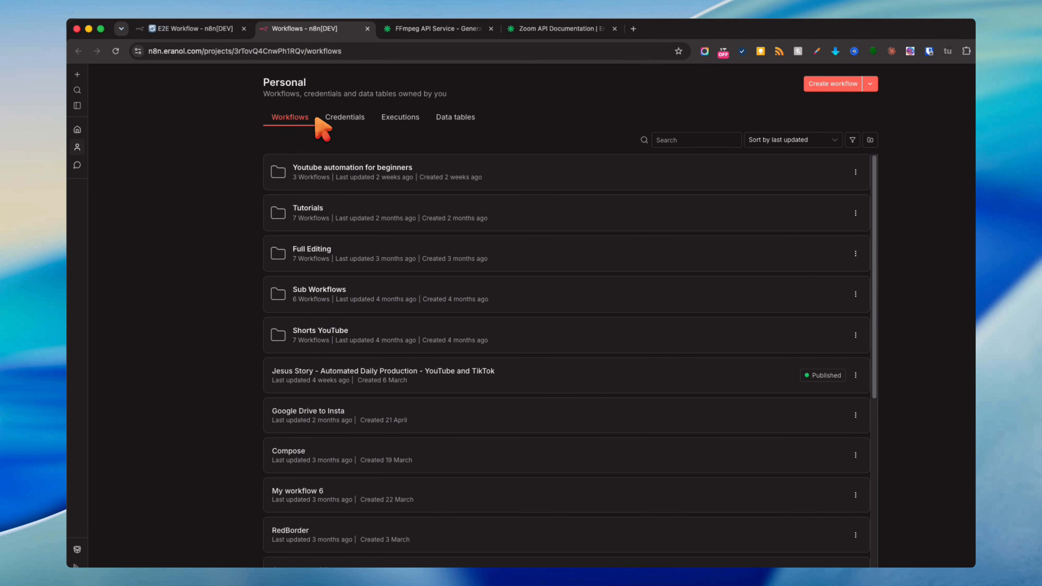
{"action": "left_click", "coordinate": [335, 166]}
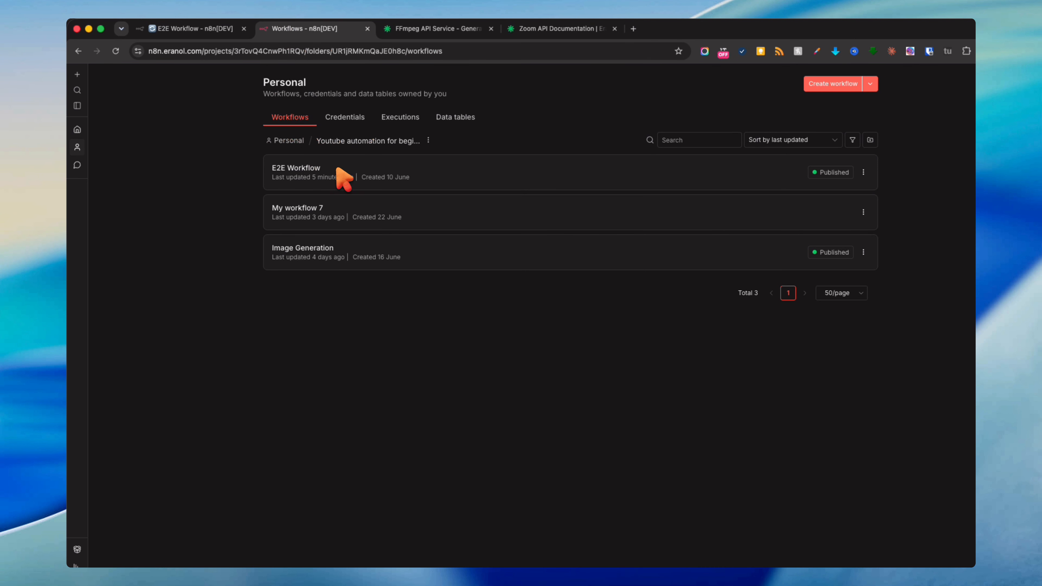
{"action": "left_click", "coordinate": [324, 248]}
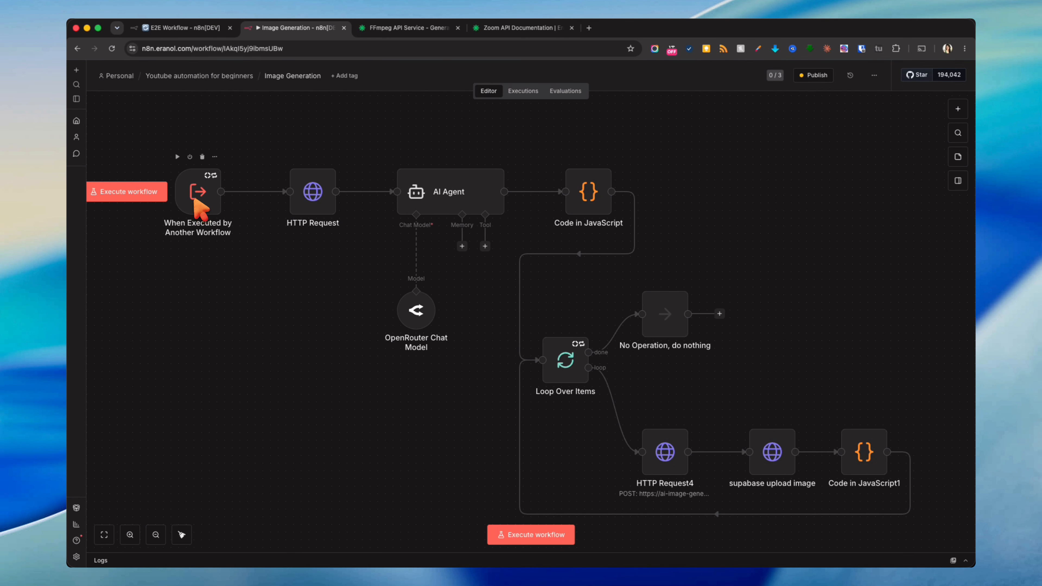
Step: Return to the E2E Workflow and inspect the srt_url in the Captioned Video2 node's Done output, closing the node when finished
{"action": "left_click", "coordinate": [214, 28]}
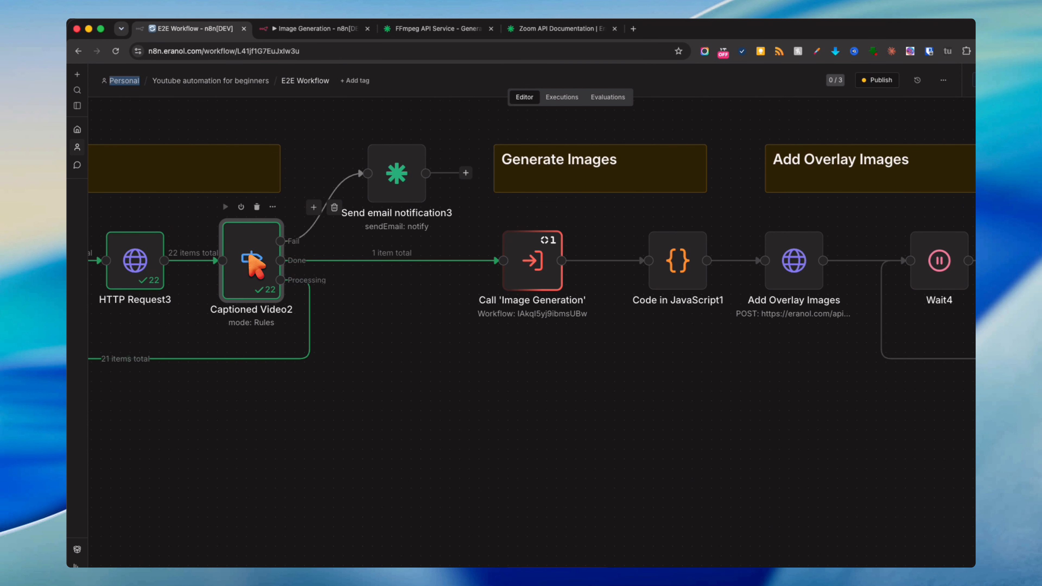
{"action": "double_click", "coordinate": [252, 264]}
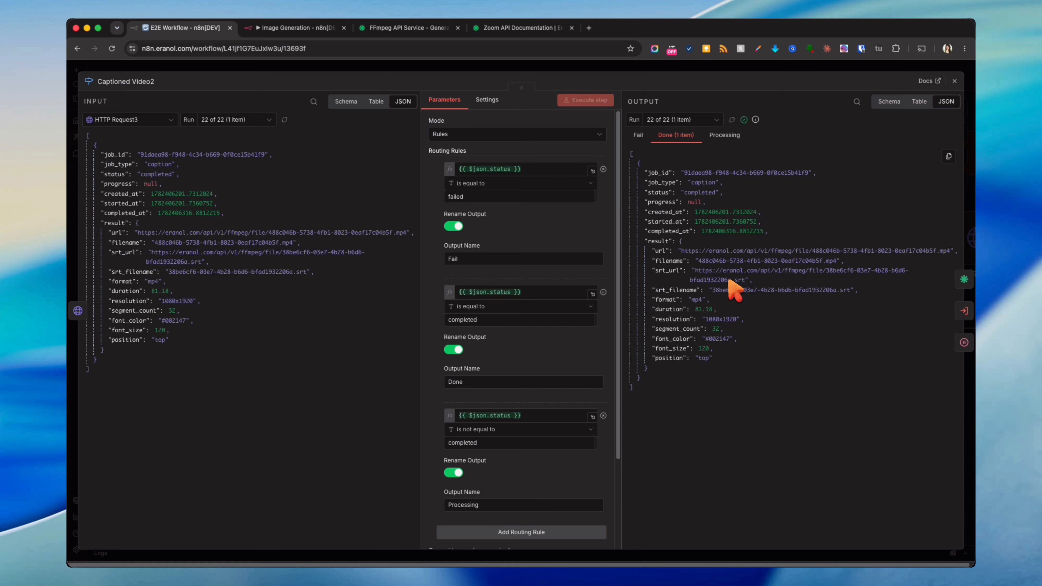
{"action": "left_click", "coordinate": [659, 79]}
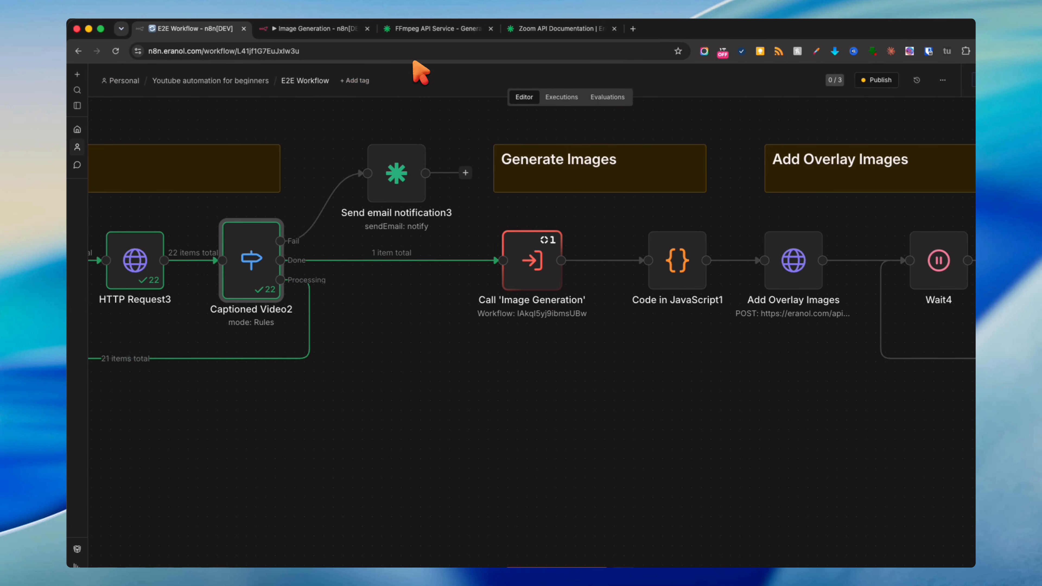
Step: Open the HTTP Request node that follows the trigger in the Image Generation workflow
{"action": "left_click", "coordinate": [324, 29]}
{"action": "double_click", "coordinate": [346, 211]}
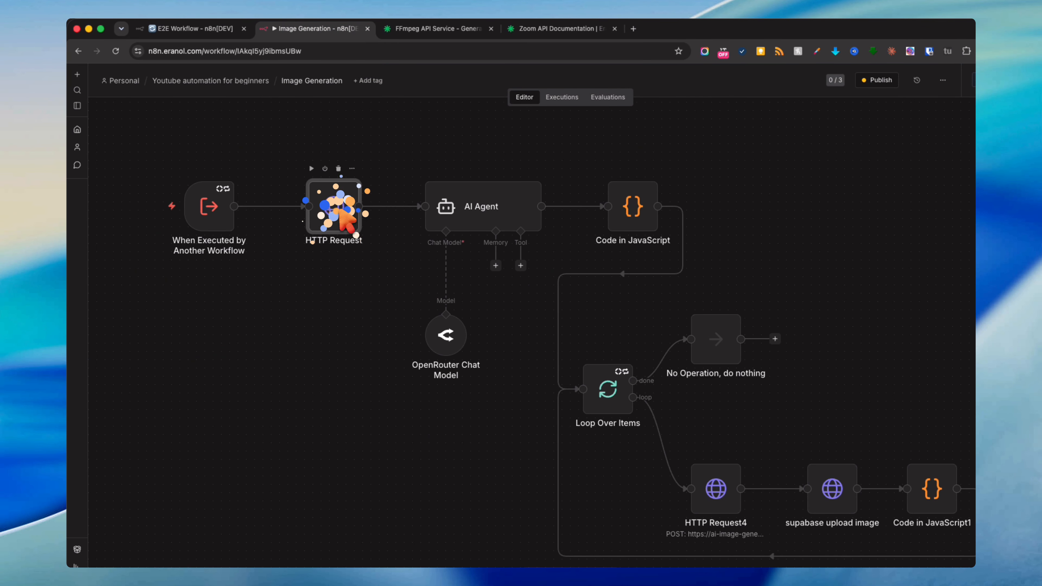